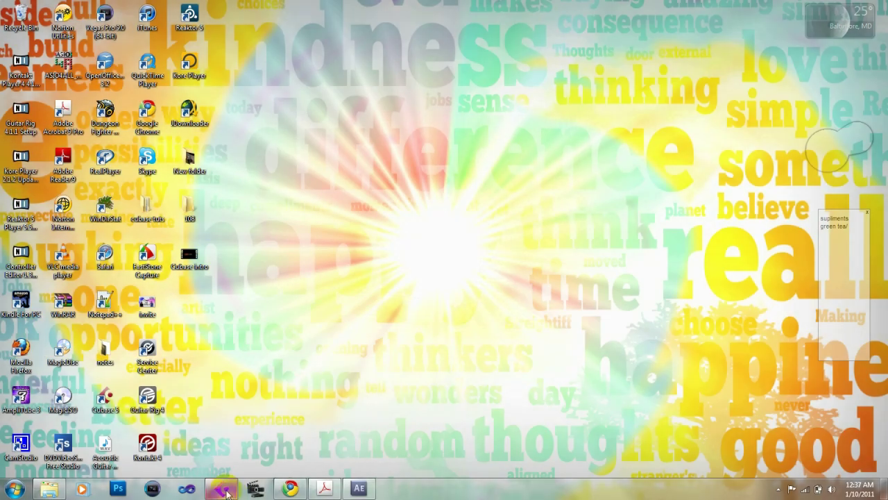
- Switch to Cubase 5, close the dialog that is showing and reopen the Device Setup window
click(224, 490)
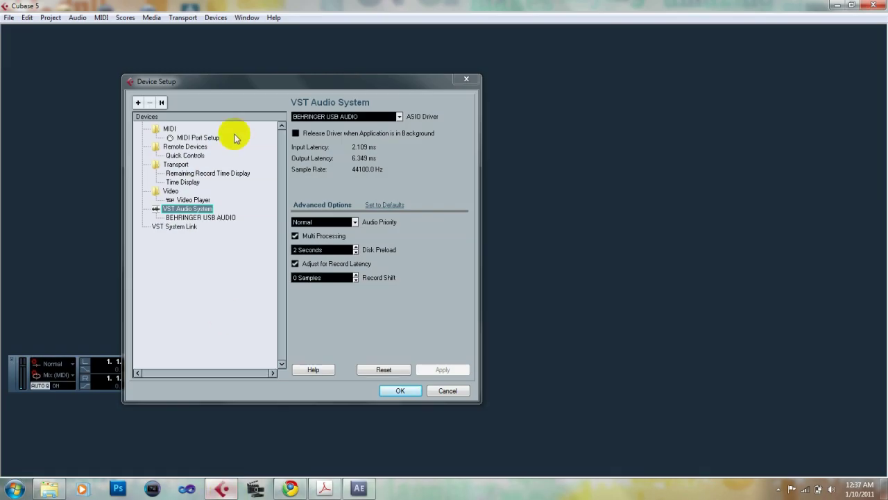
click(465, 80)
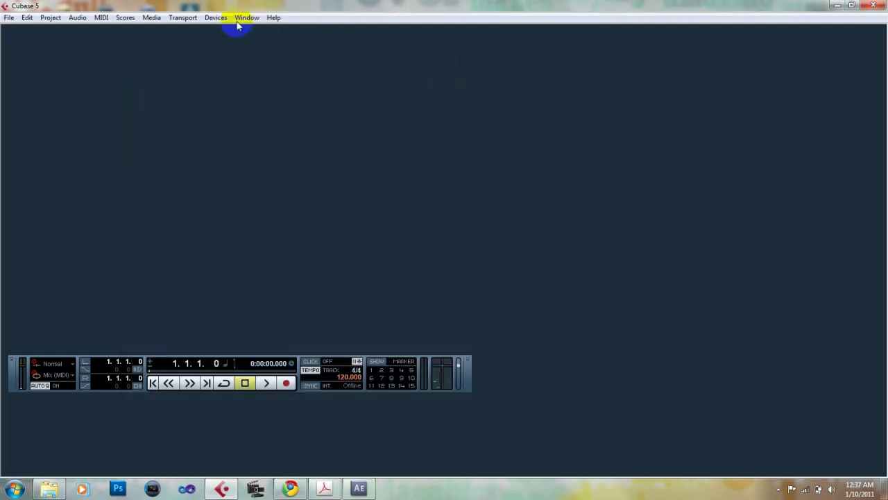
click(220, 21)
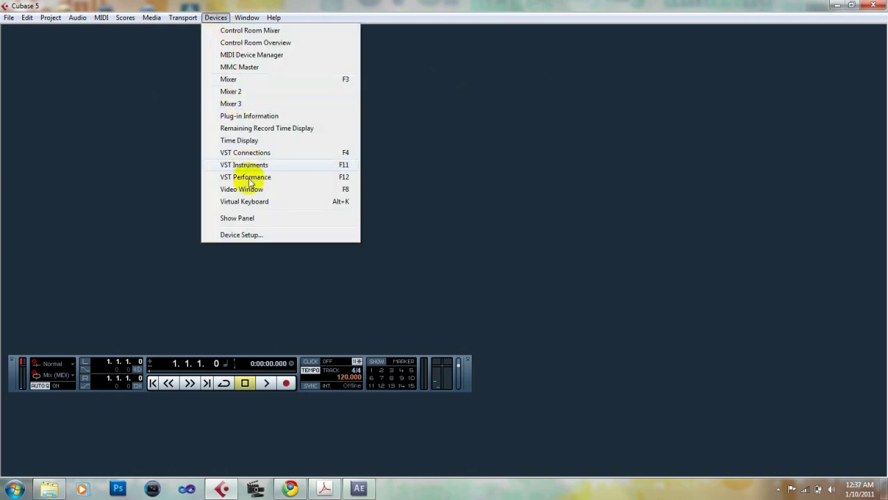
click(247, 236)
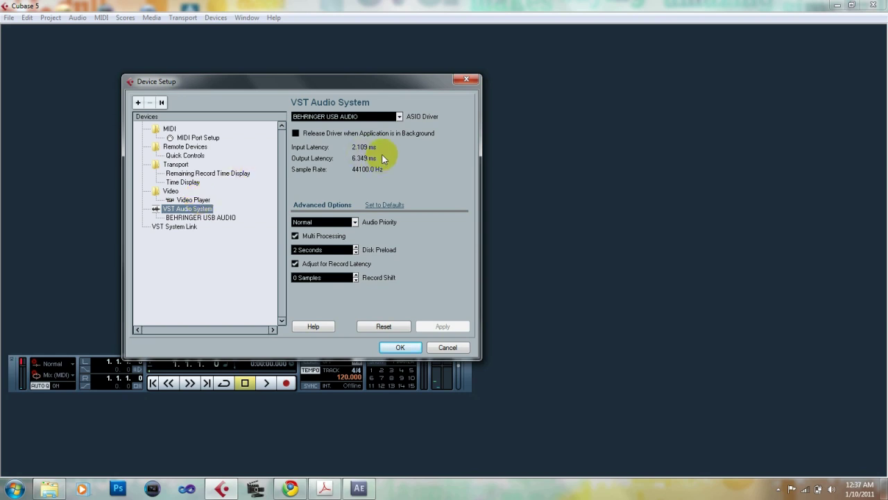
- Examine the available ASIO drivers for the VST Audio System, keeping BEHRINGER USB AUDIO selected
click(399, 117)
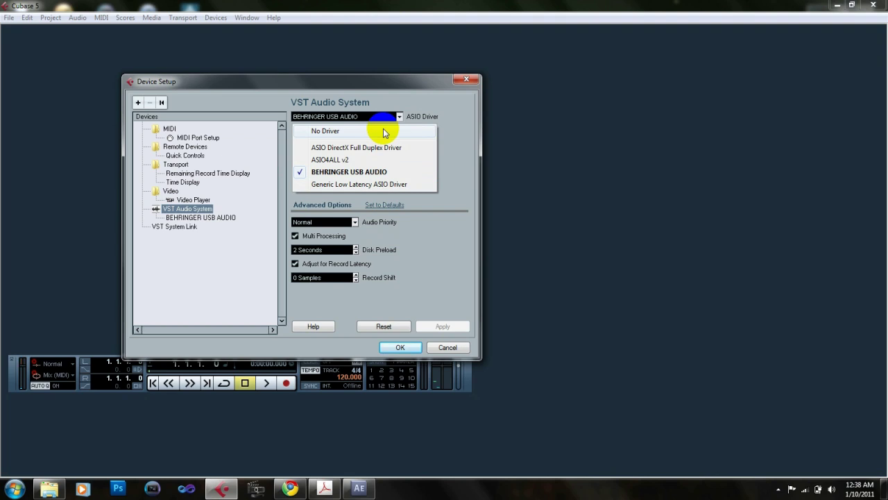
click(451, 124)
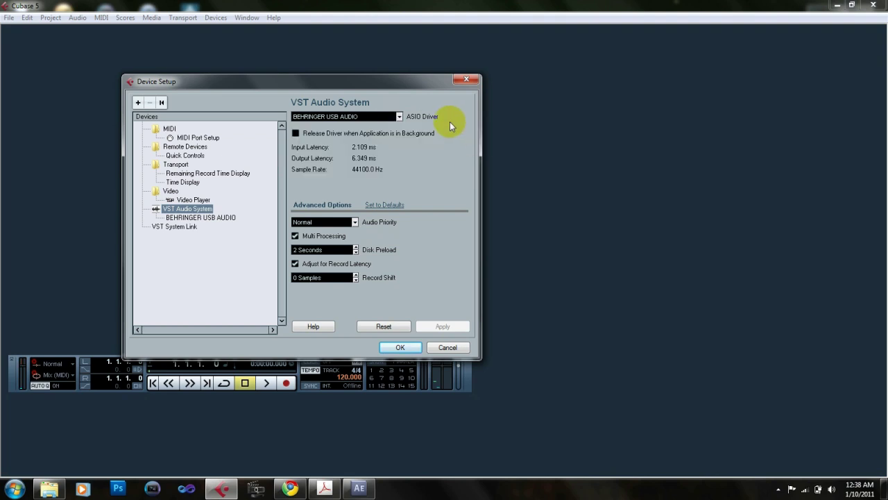
click(400, 116)
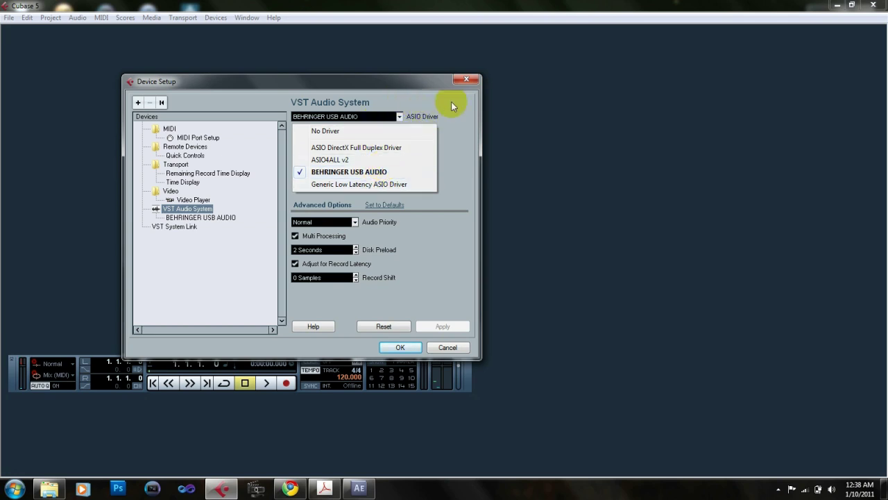
click(463, 134)
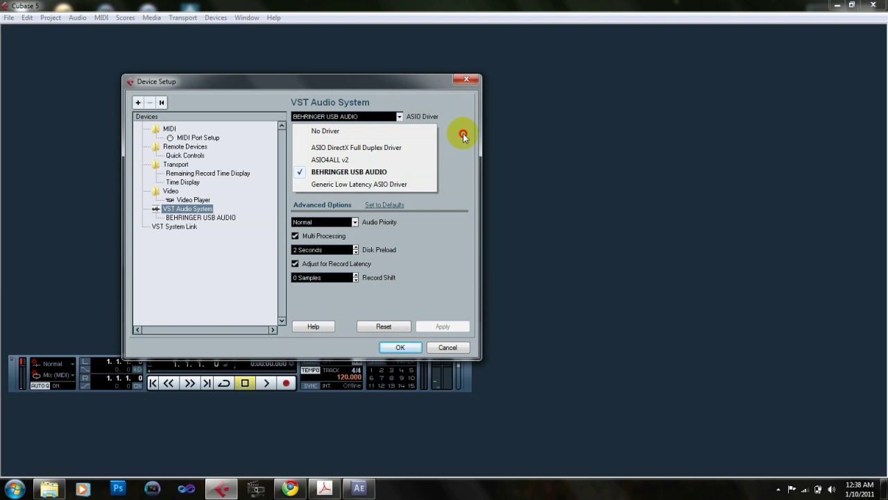
click(400, 117)
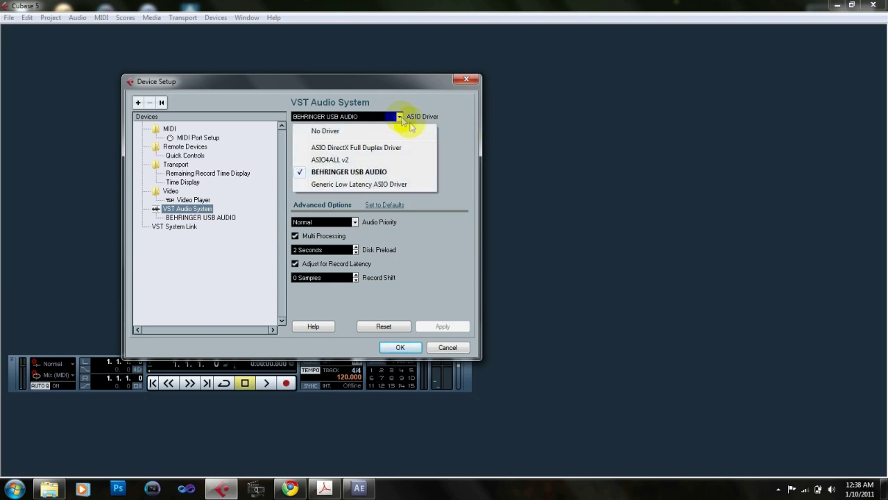
click(462, 182)
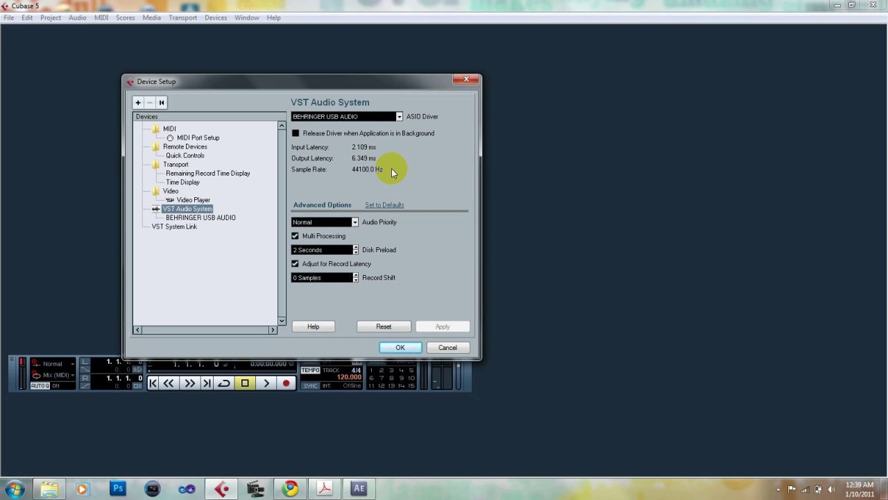
- Examine the Audio Priority and Disk Preload options in the VST Audio System's advanced settings
click(315, 220)
click(333, 250)
click(349, 220)
click(349, 248)
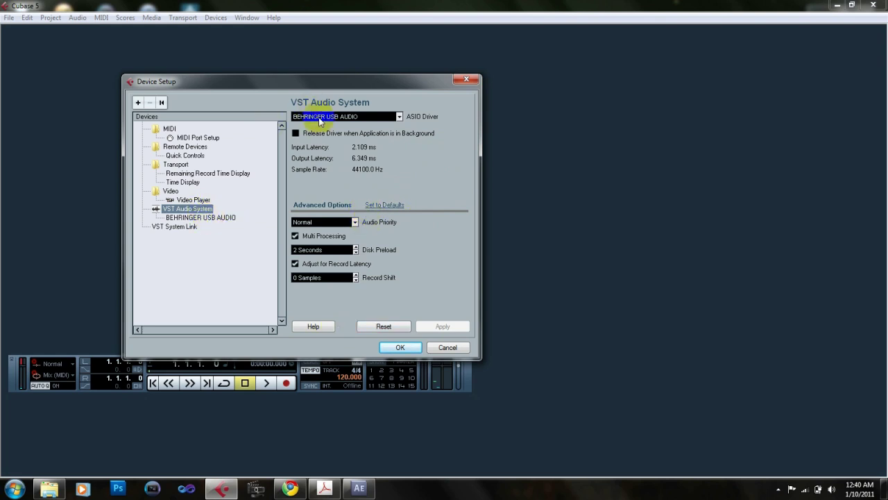
- Examine the USB and ASIO settings in the BEHRINGER USB AUDIO driver's control panel, and close it
click(186, 219)
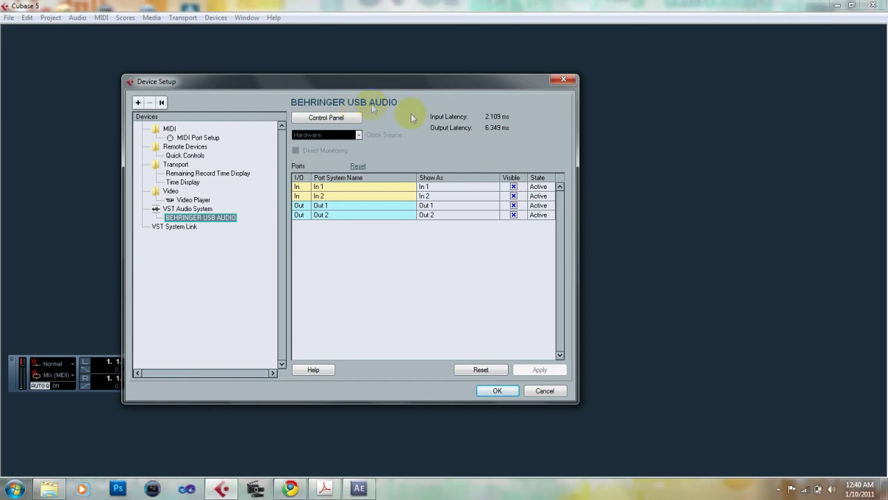
click(357, 117)
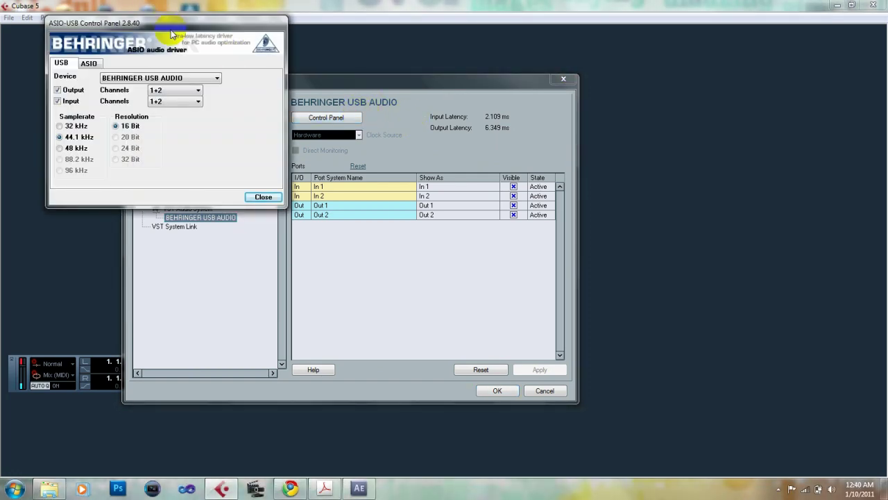
drag(170, 25, 169, 47)
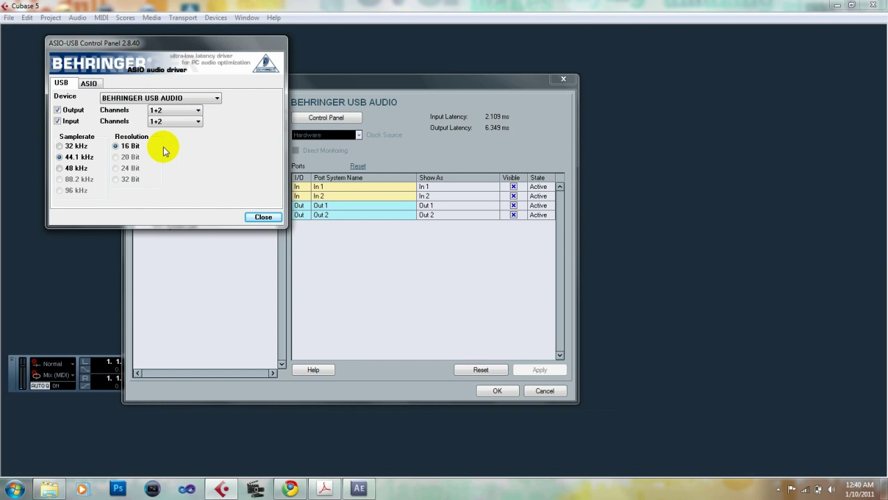
click(89, 83)
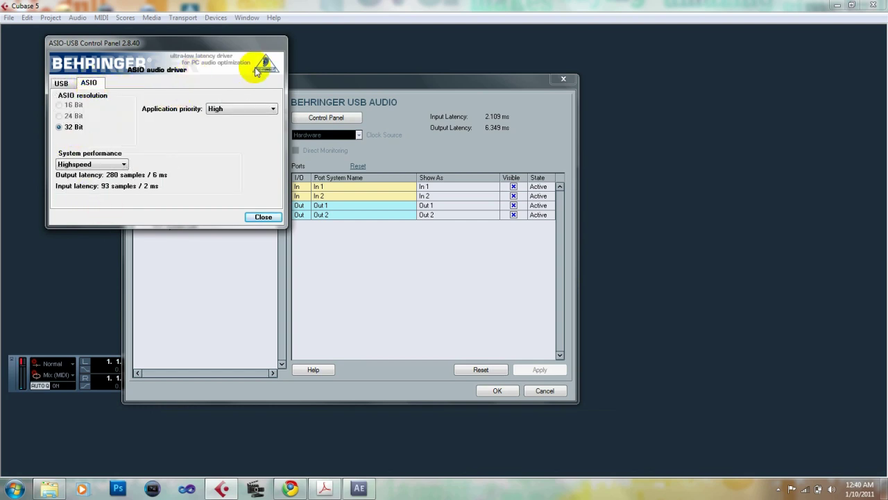
click(264, 217)
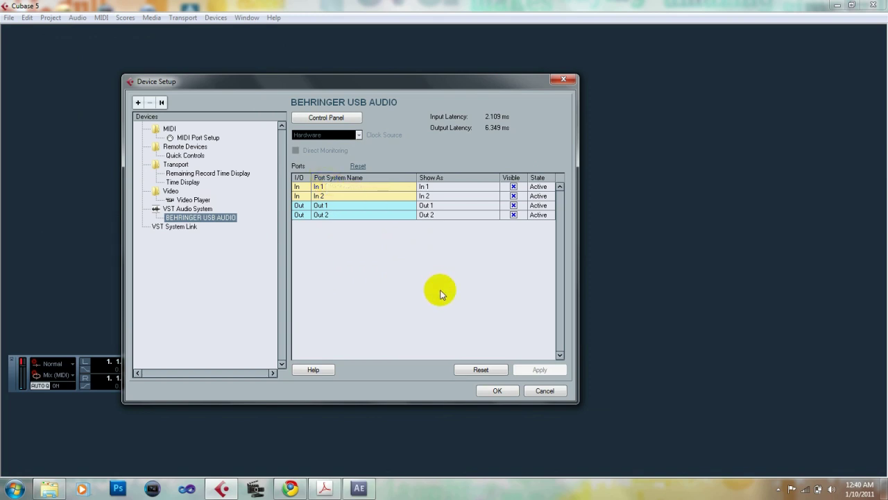
- Rename the displayed name of the In 1 port to "input 1"
double_click(439, 188)
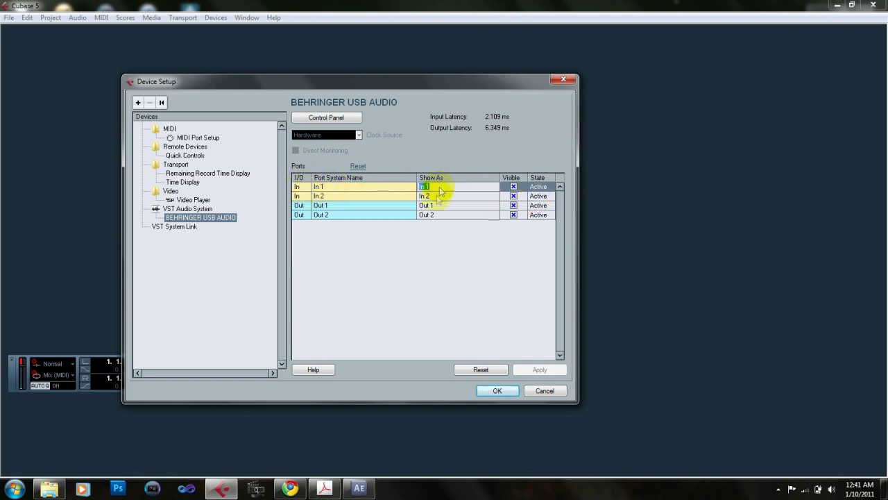
click(433, 231)
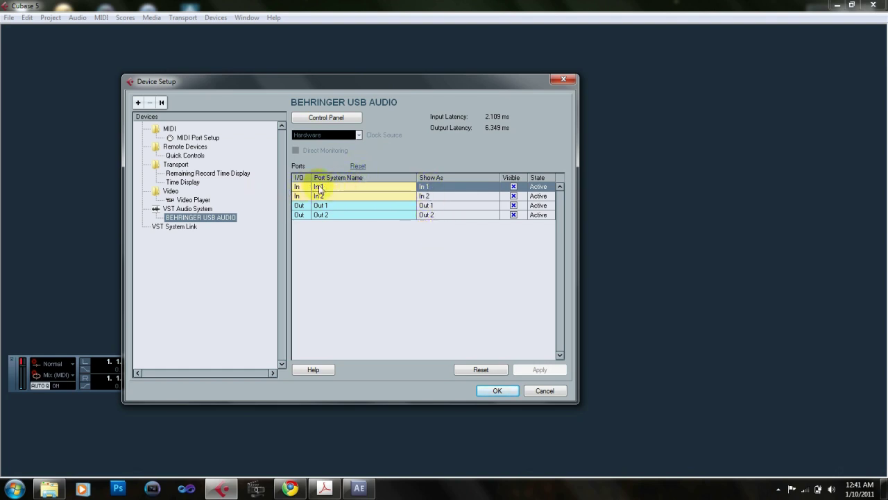
double_click(430, 187)
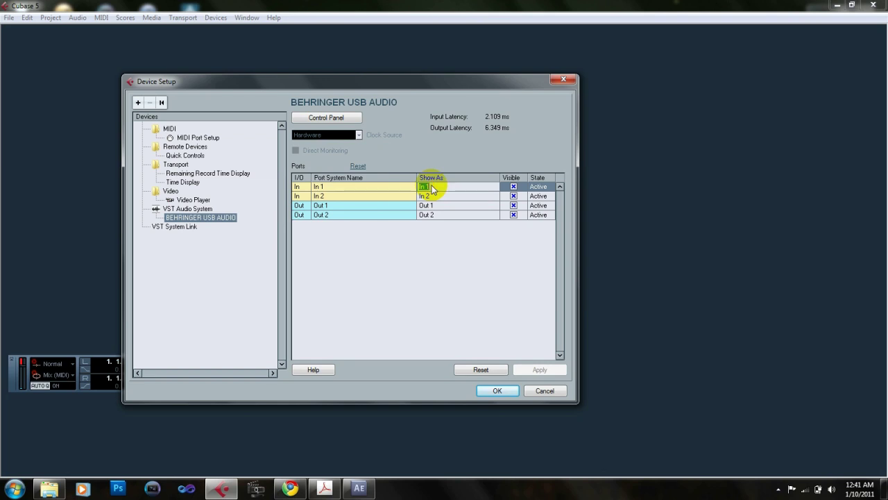
text(input 1)
key(Return)
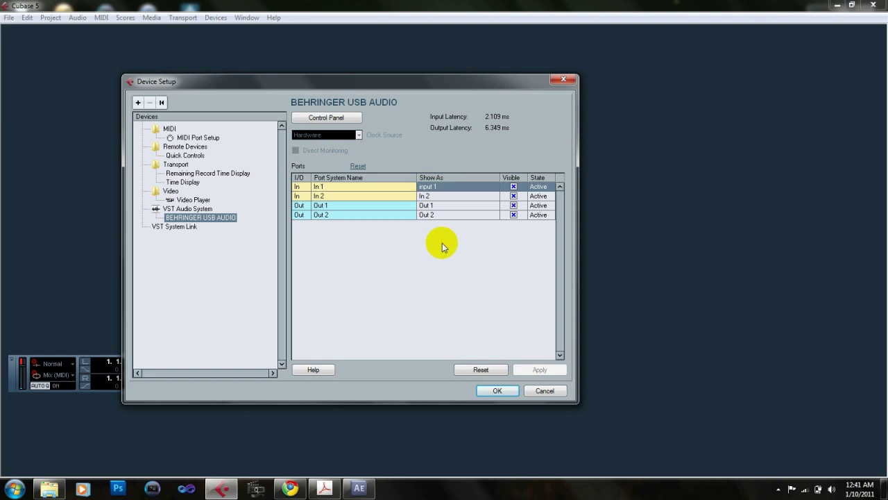
- Restore the first input port's displayed name to "In 1"
double_click(433, 188)
key(BackSpace)
text(in 1)
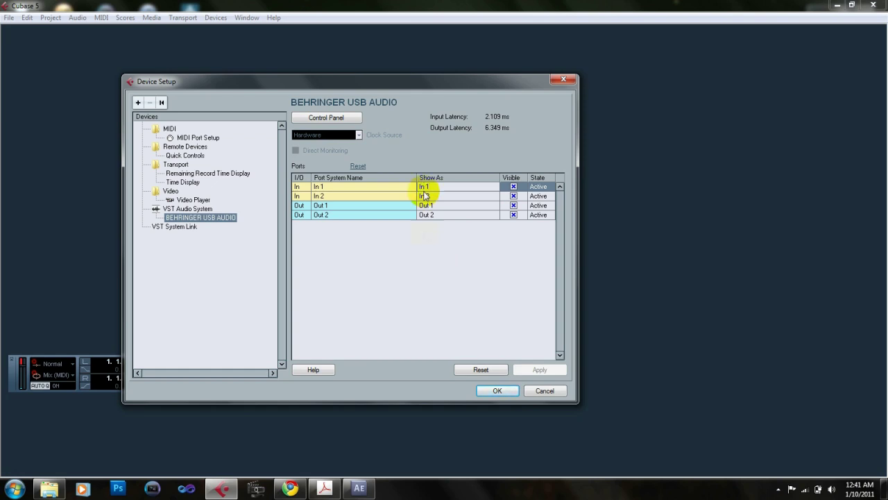
key(Return)
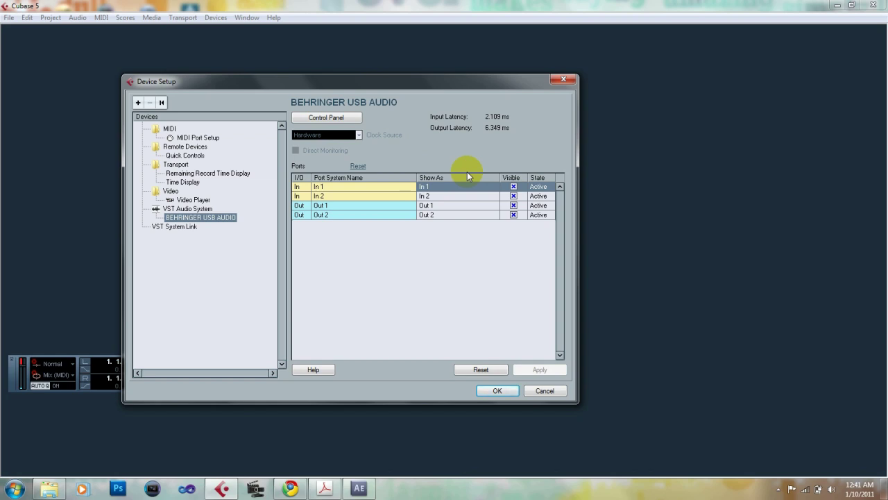
- Hide the In 1 port of the BEHRINGER USB AUDIO device and make it visible again
click(513, 196)
click(514, 197)
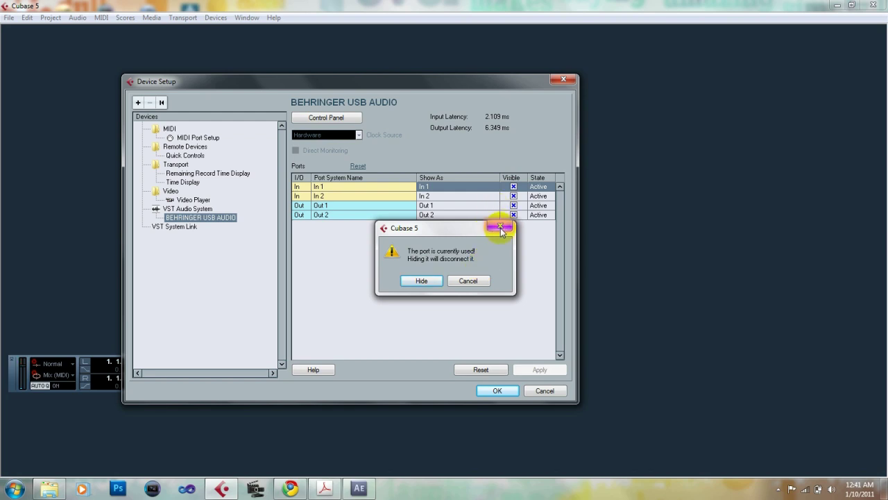
click(499, 228)
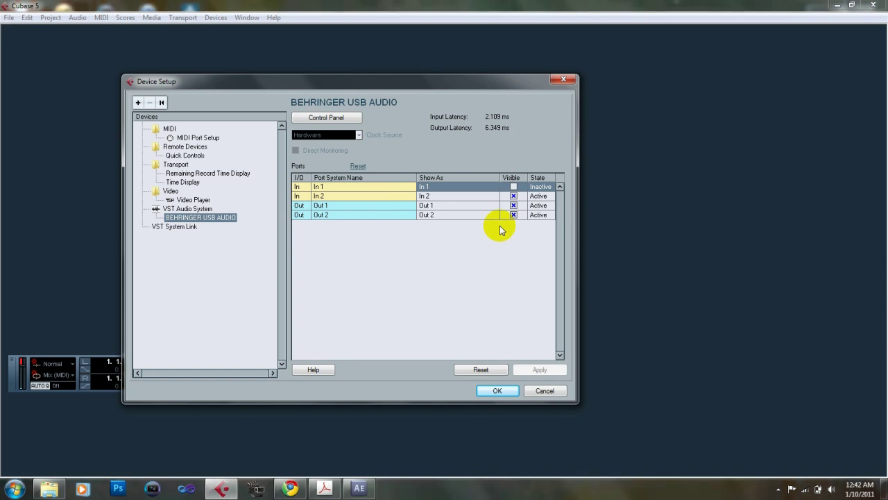
click(513, 186)
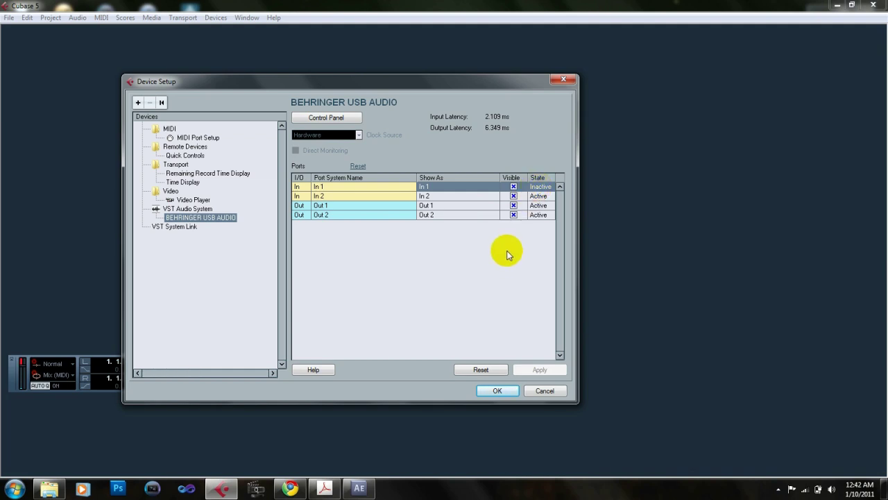
click(538, 186)
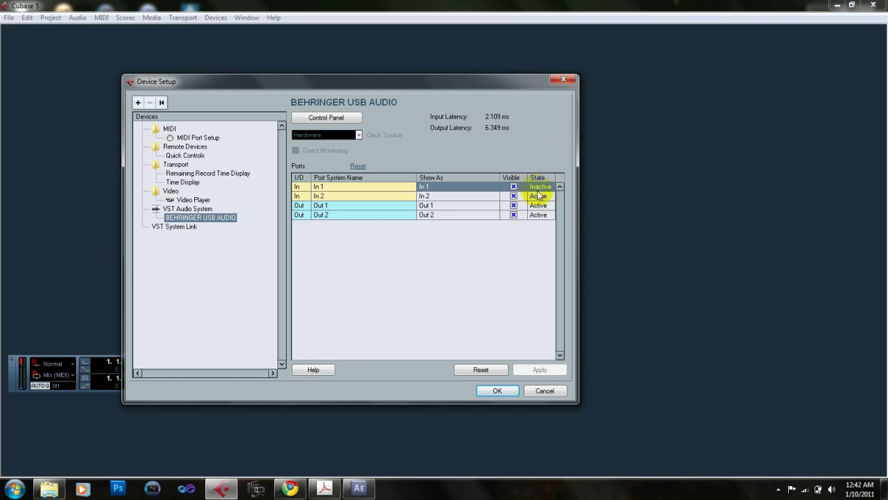
click(501, 371)
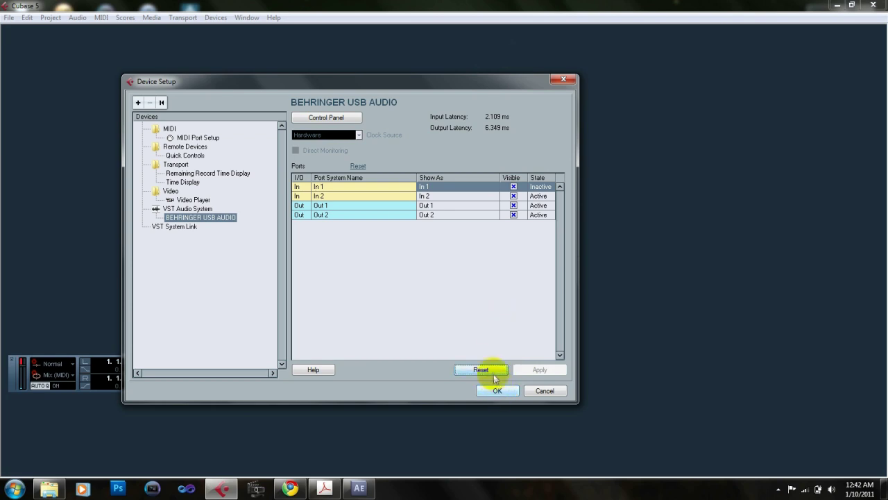
- Open the MIDI Port Setup page of the device settings
click(187, 141)
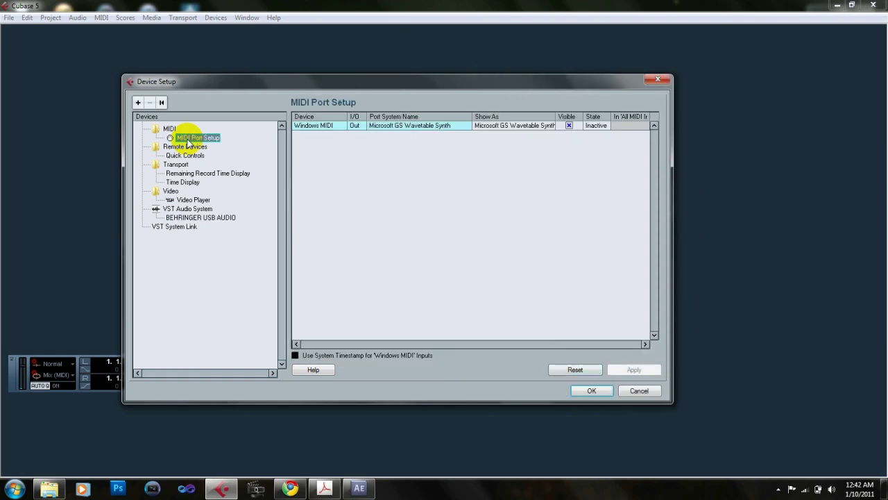